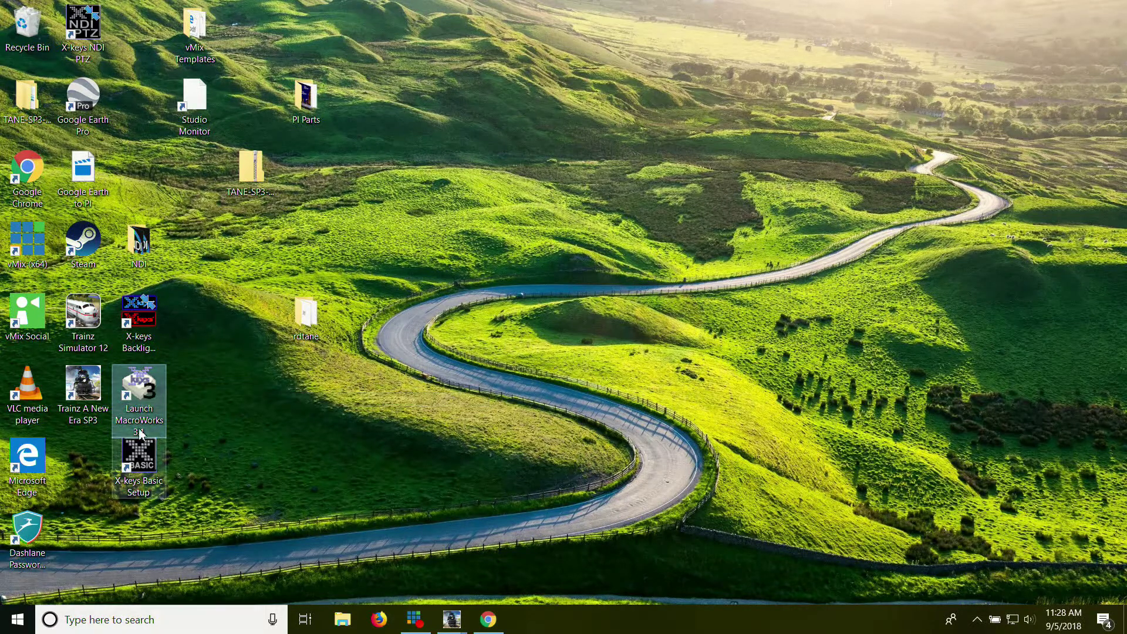
Launch MacroWorks 3.1, maximize its window, and open the Pad Up macro editor.
double_click(151, 392)
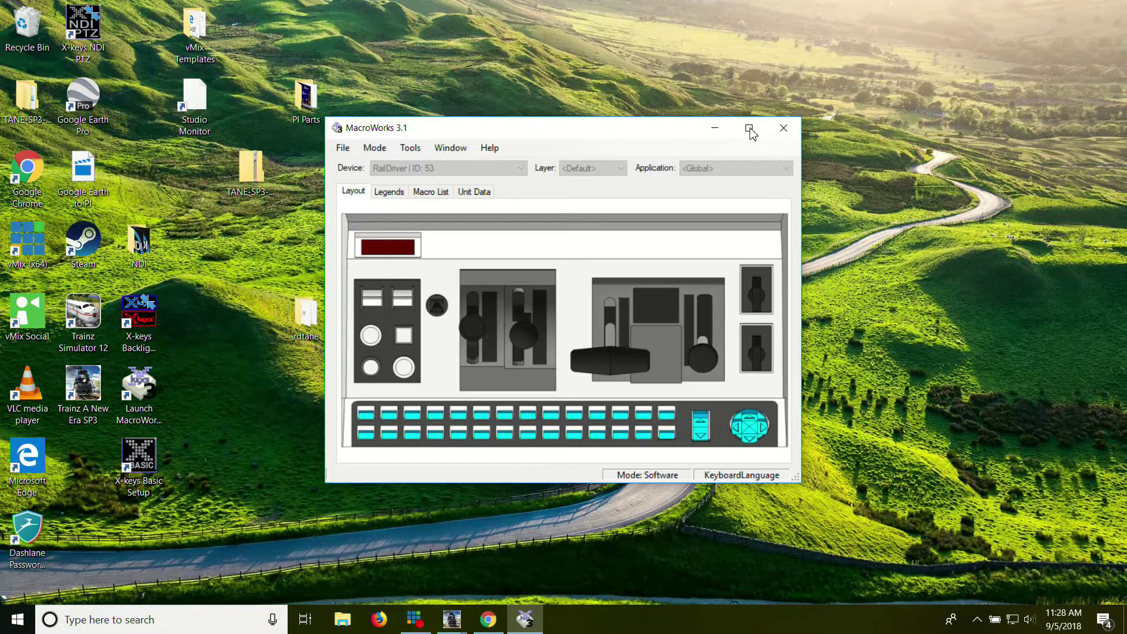
click(749, 128)
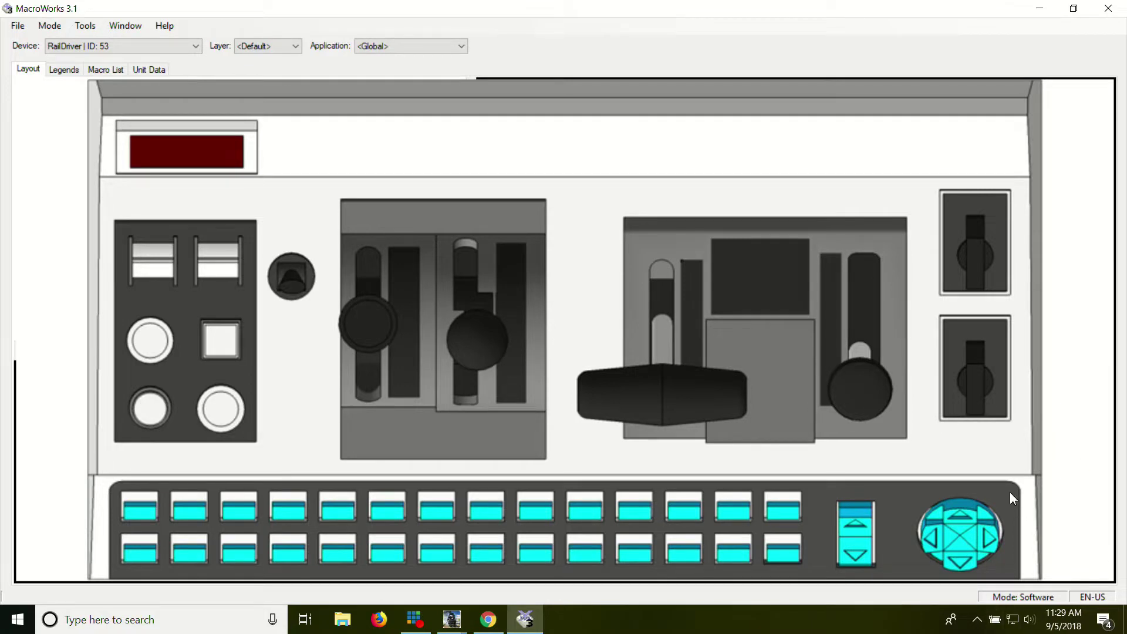
click(966, 519)
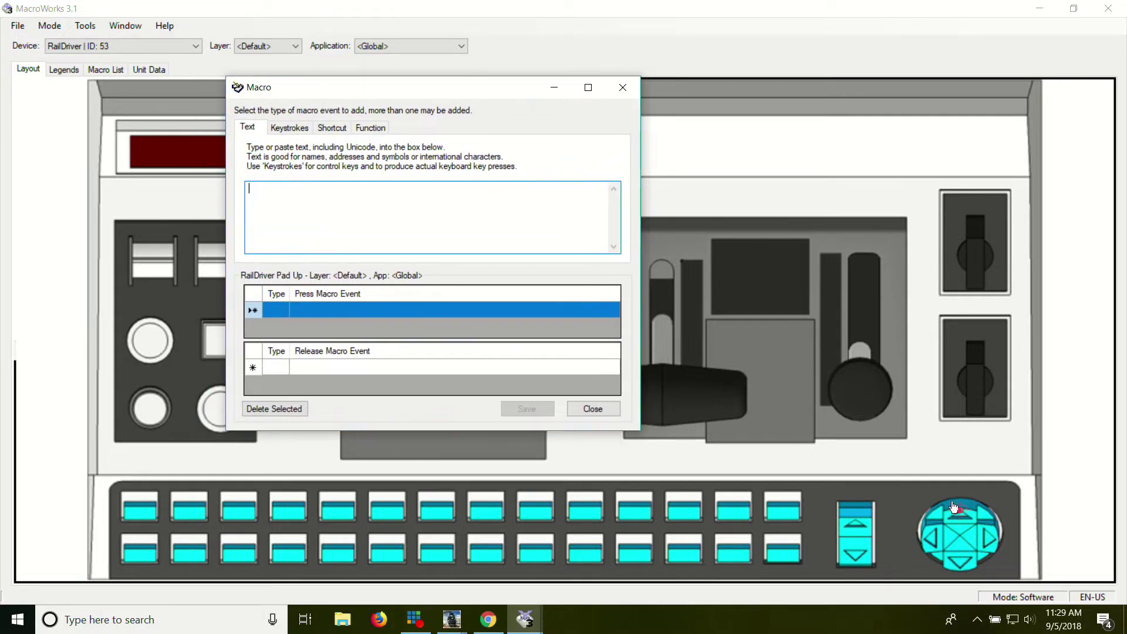
Record the Up arrow key as Pad Up's keystroke macro and save it.
click(293, 130)
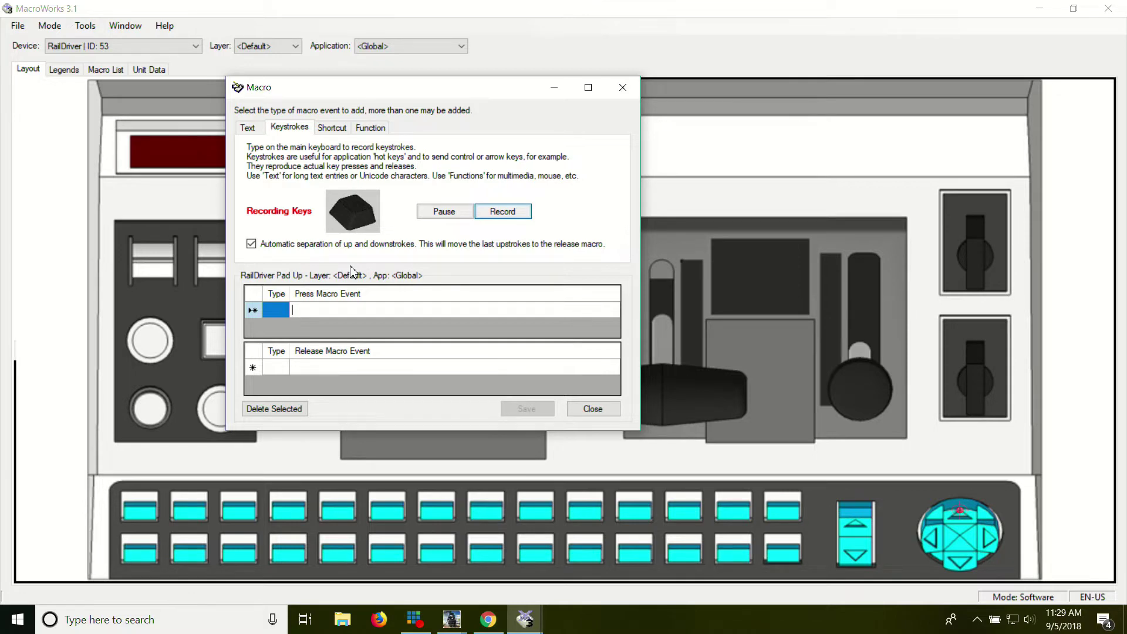
key(Up)
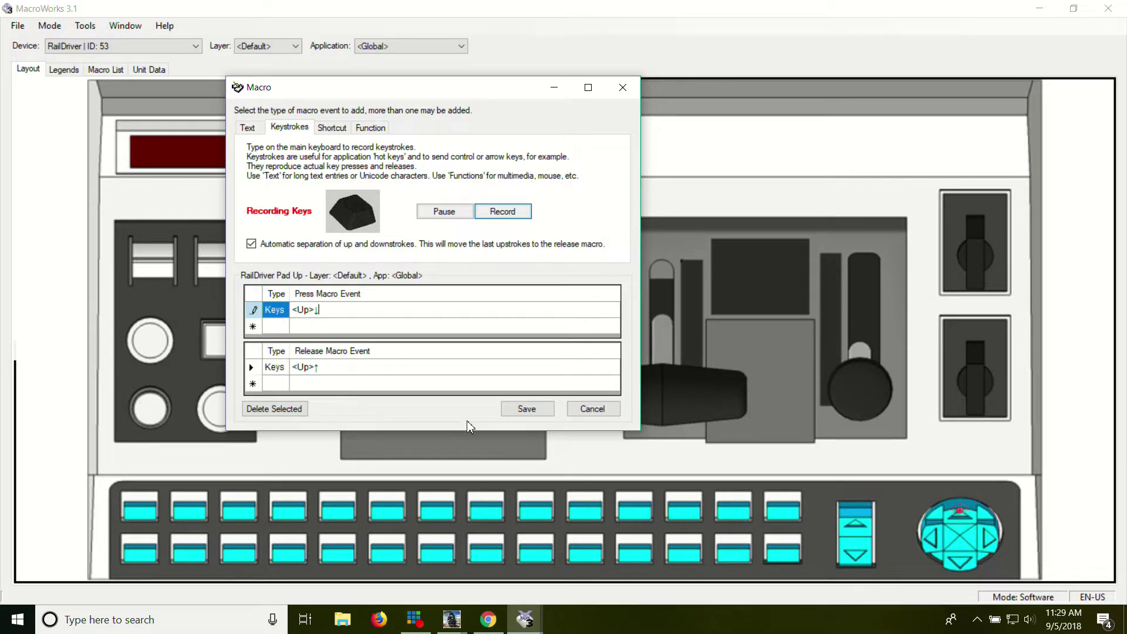
click(512, 413)
click(522, 407)
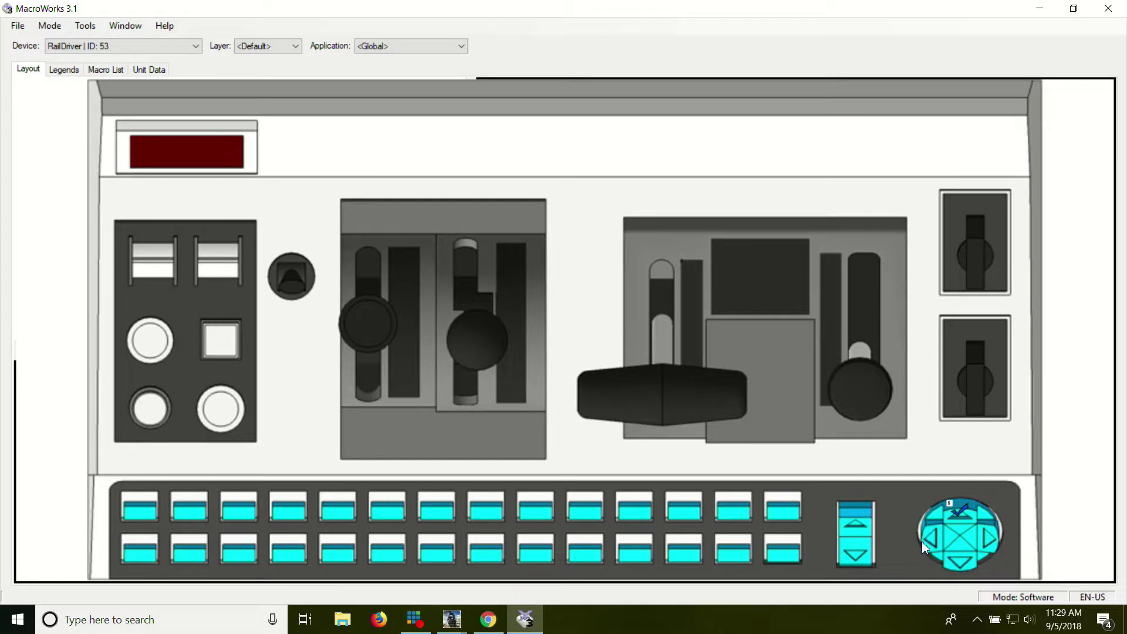
click(933, 540)
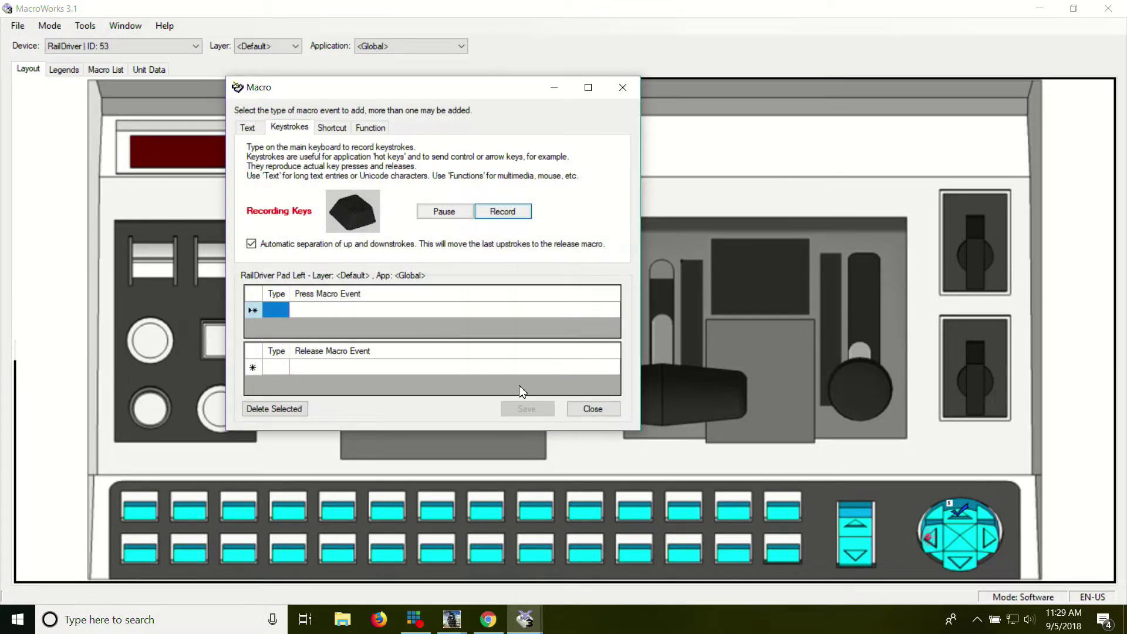
Record and save the Left arrow key for Pad Left and the Right arrow key for Pad Right.
key(Left)
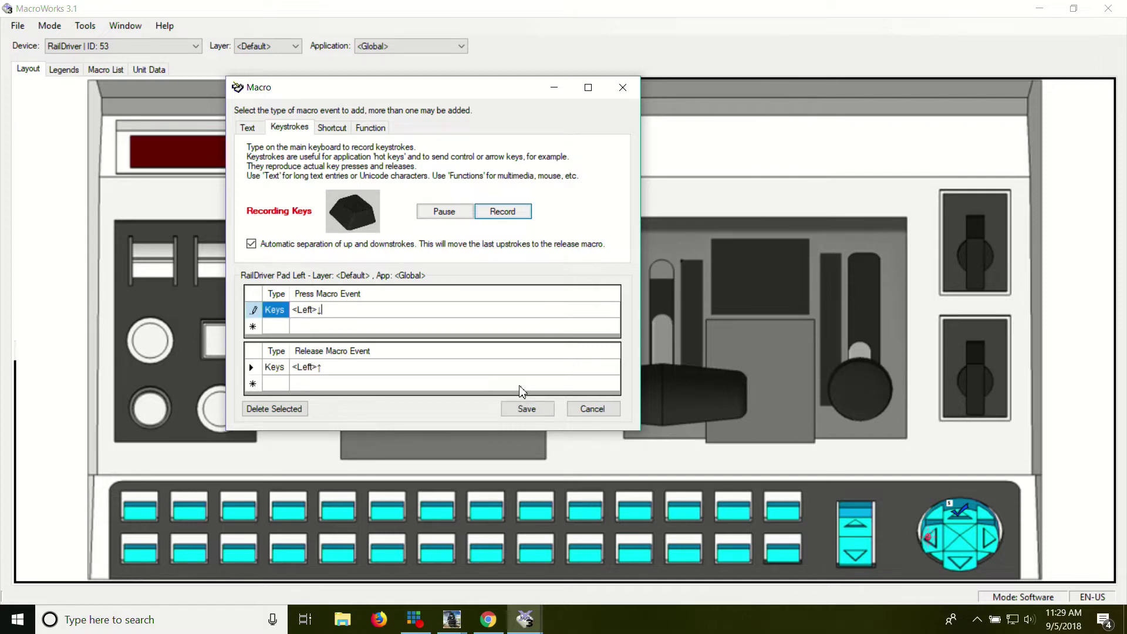
click(531, 408)
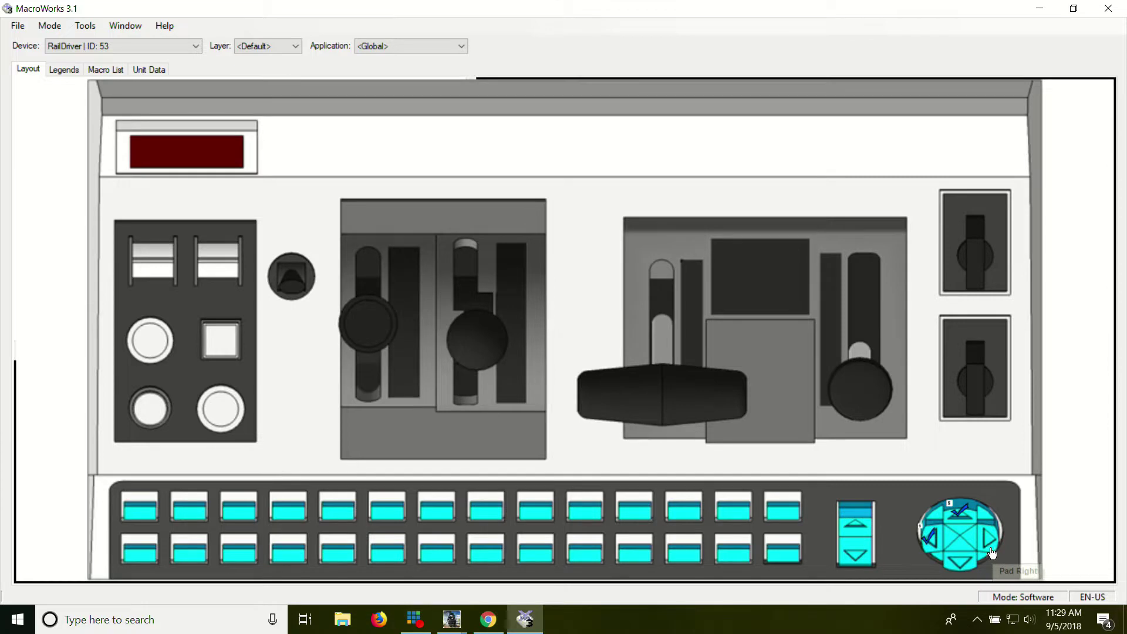
click(900, 488)
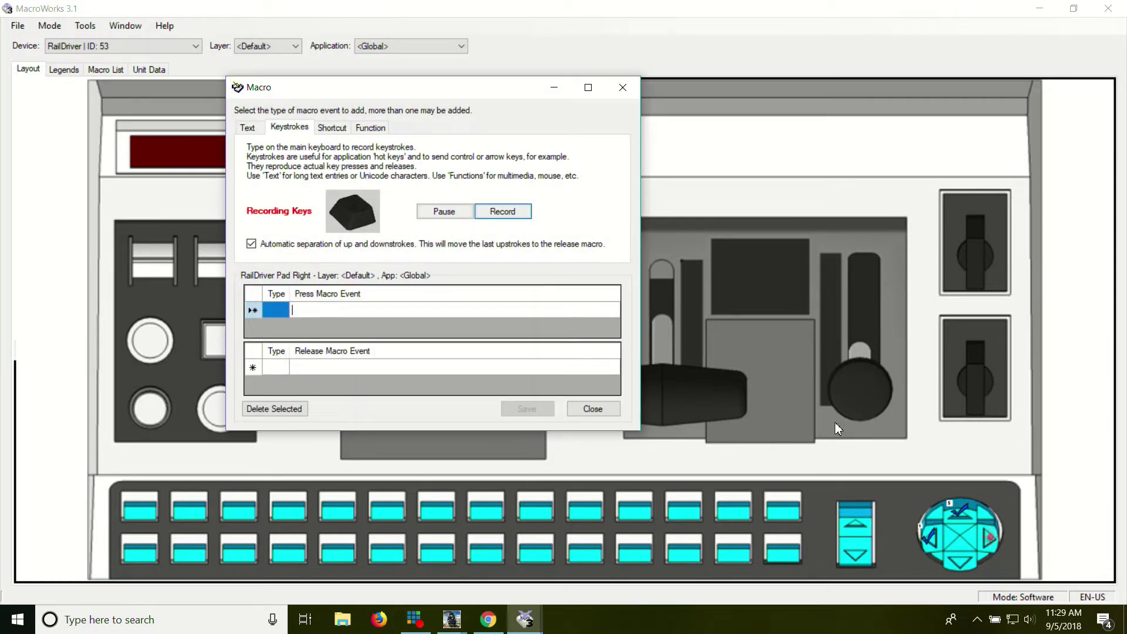
key(Right)
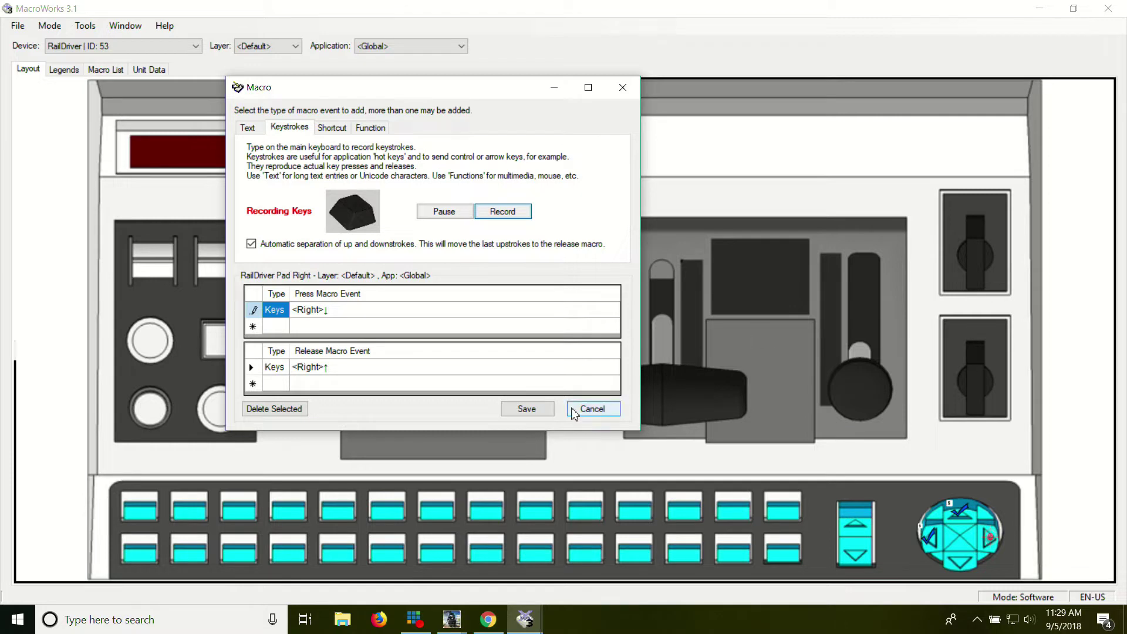
click(527, 409)
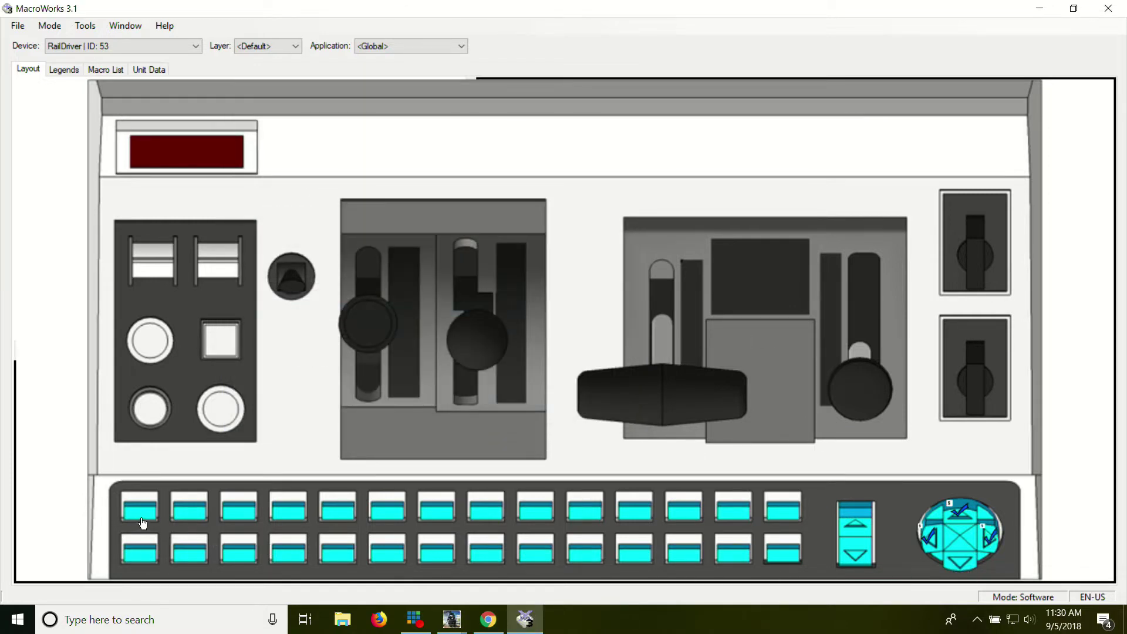
double_click(142, 520)
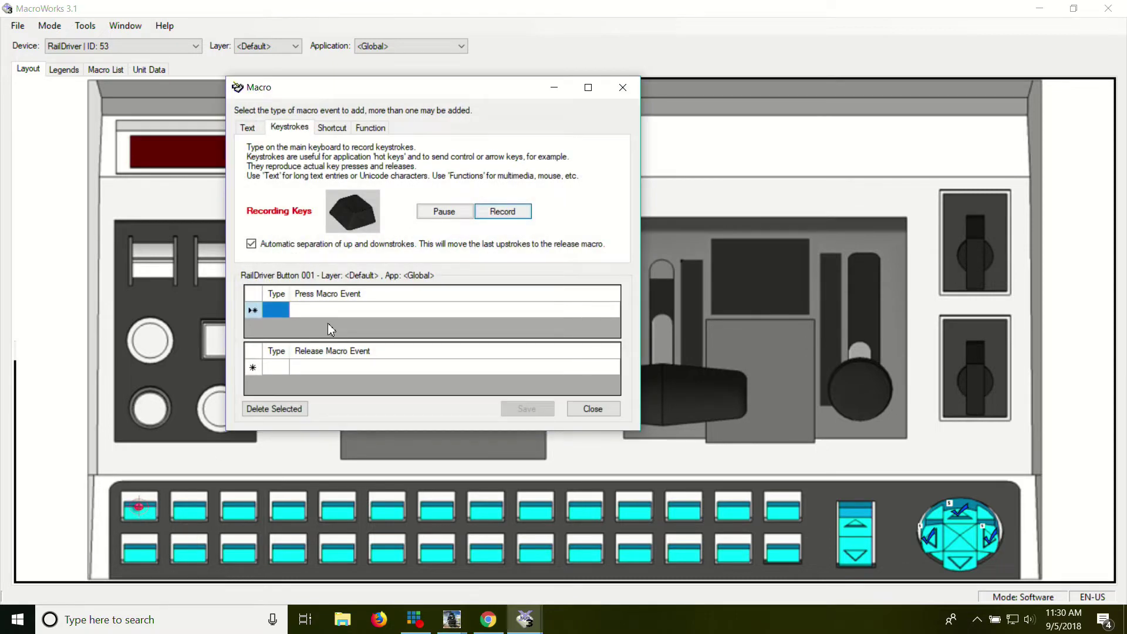
key(h)
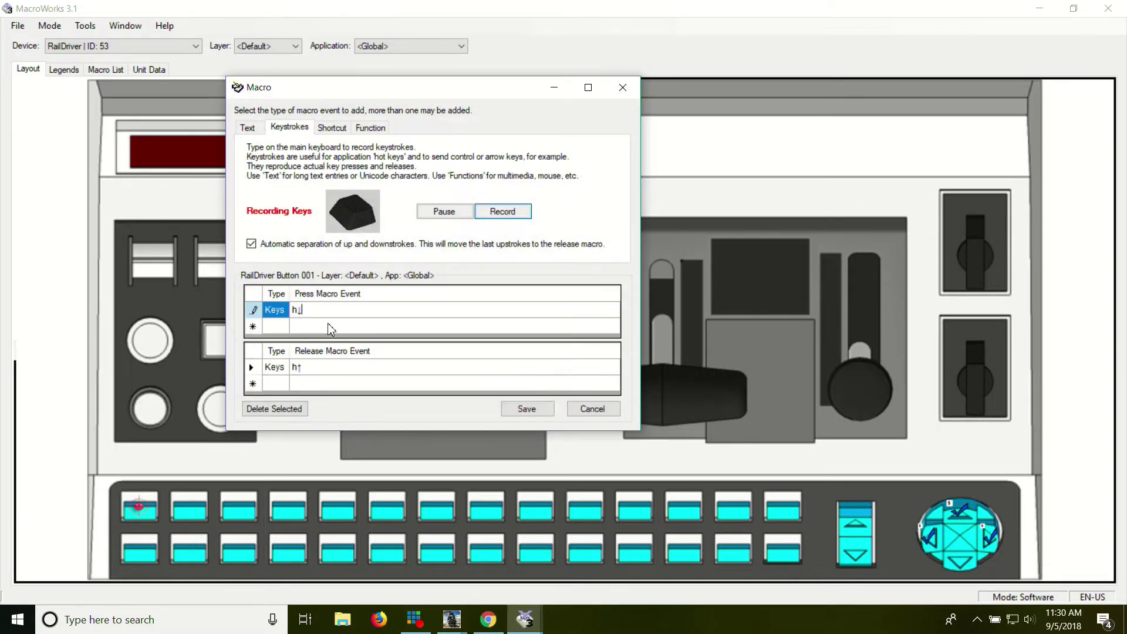
click(600, 407)
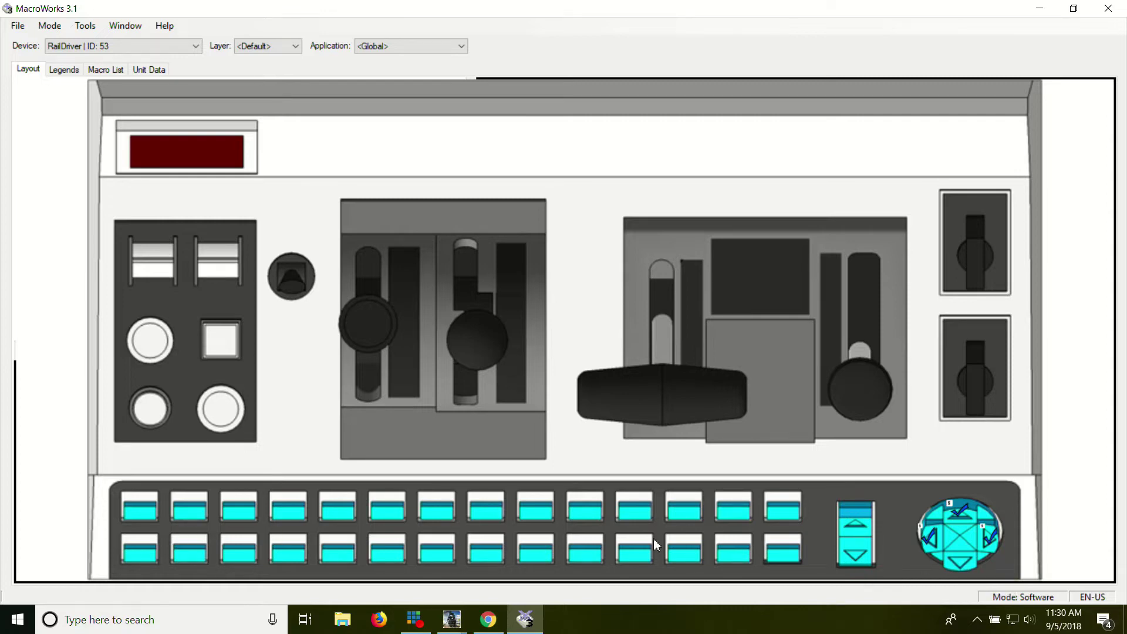
click(970, 572)
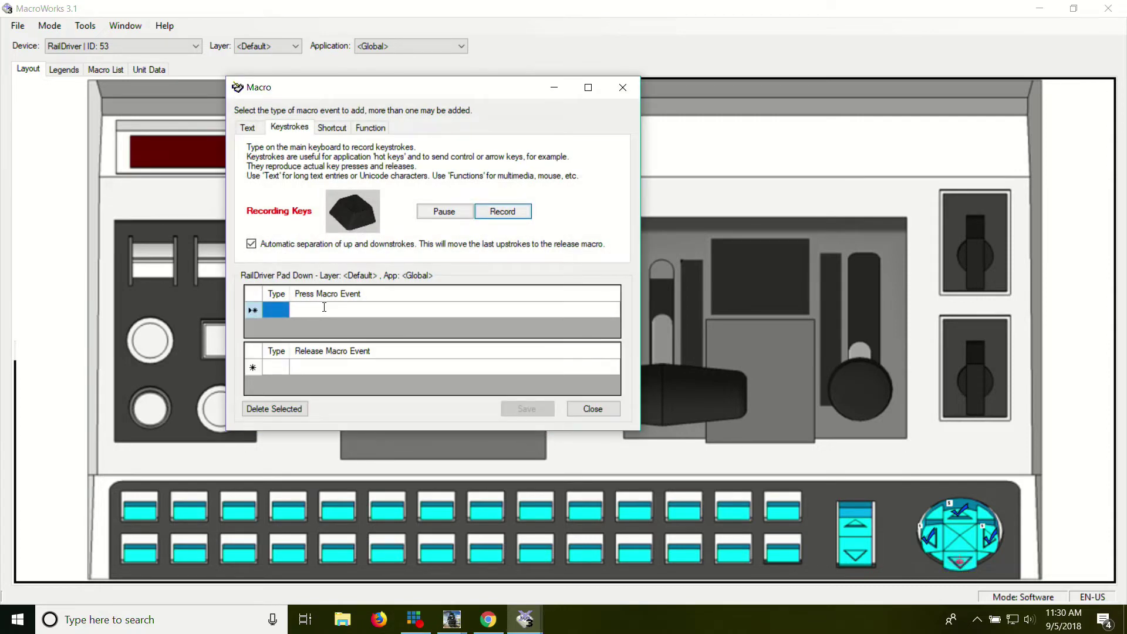
Record the Down arrow keystroke for Pad Down and save the macro.
key(Down)
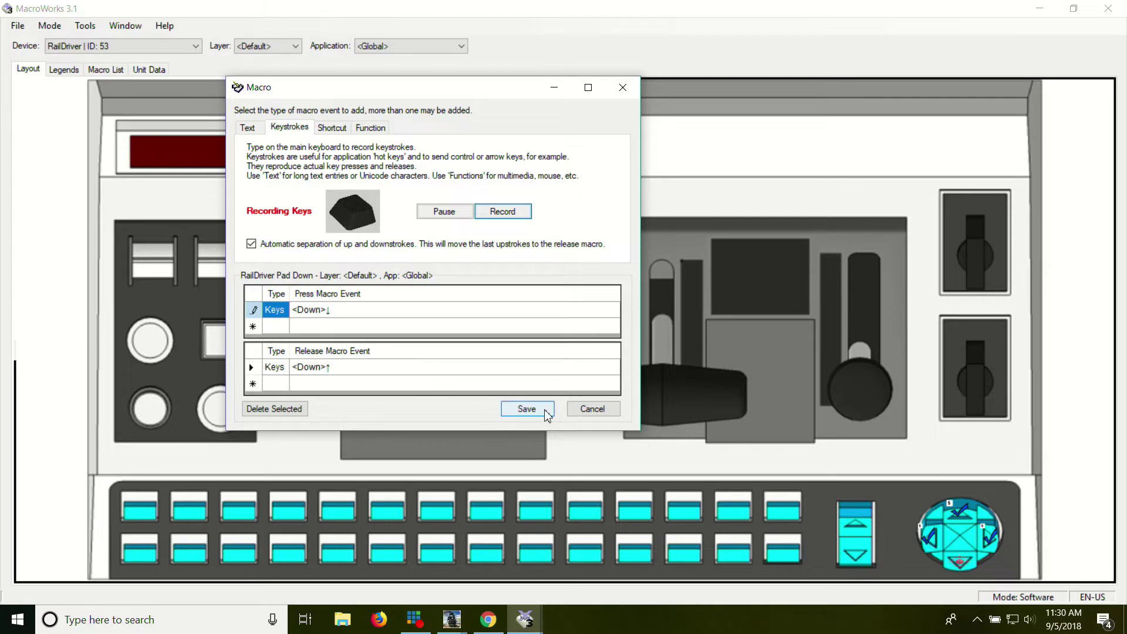
click(526, 409)
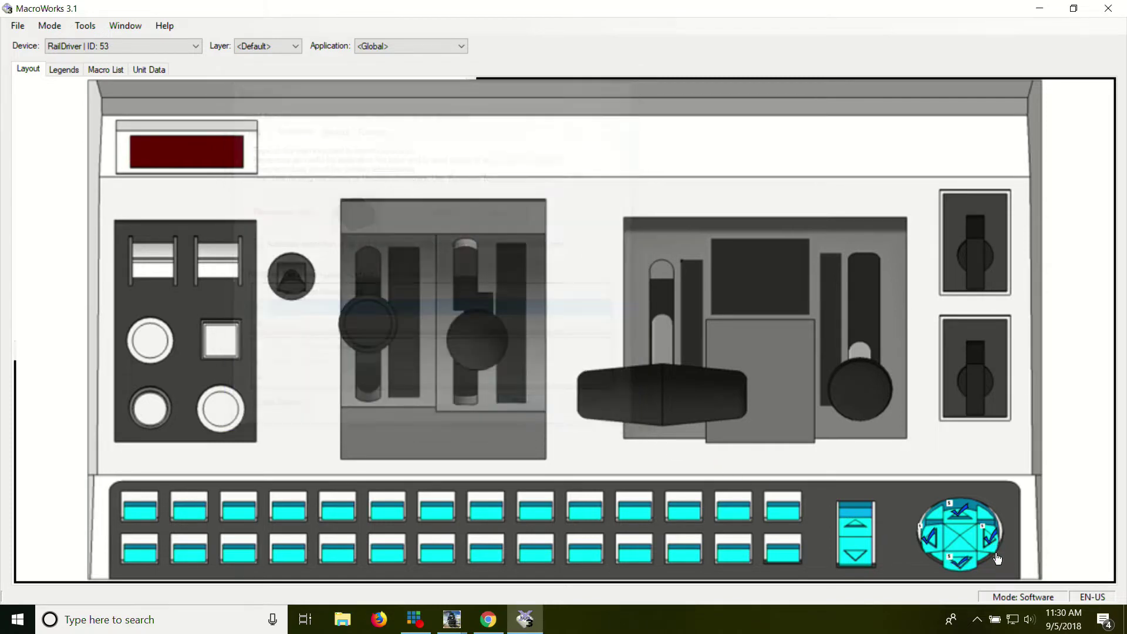
click(298, 276)
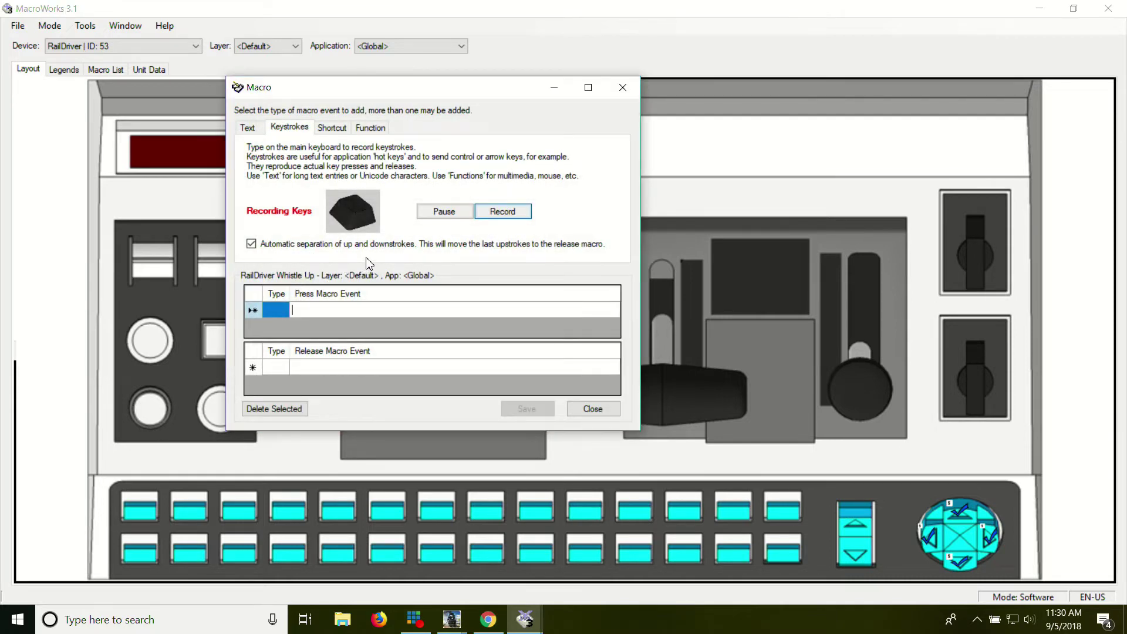
Map both Whistle Up and Whistle Down on the horn lever to the h key and save them.
key(h)
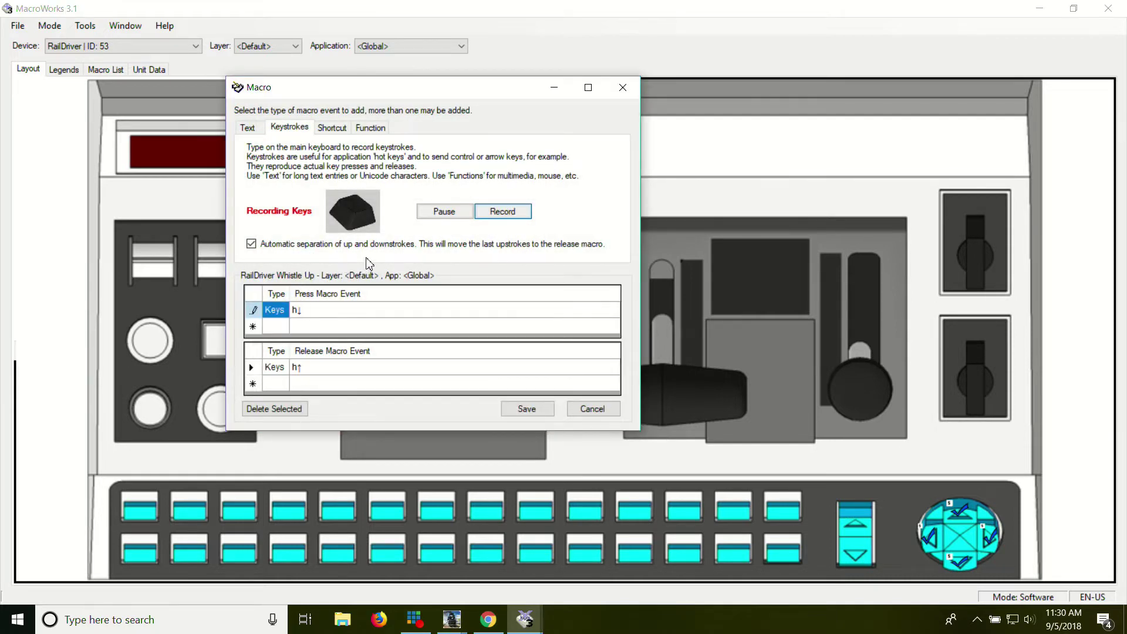
click(522, 410)
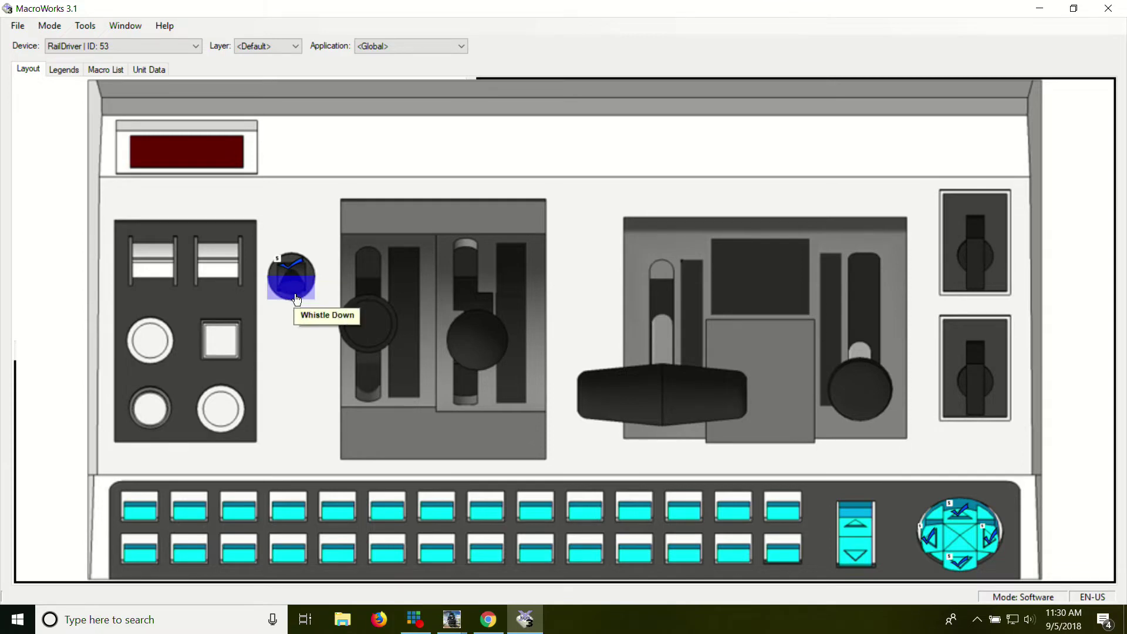
click(296, 291)
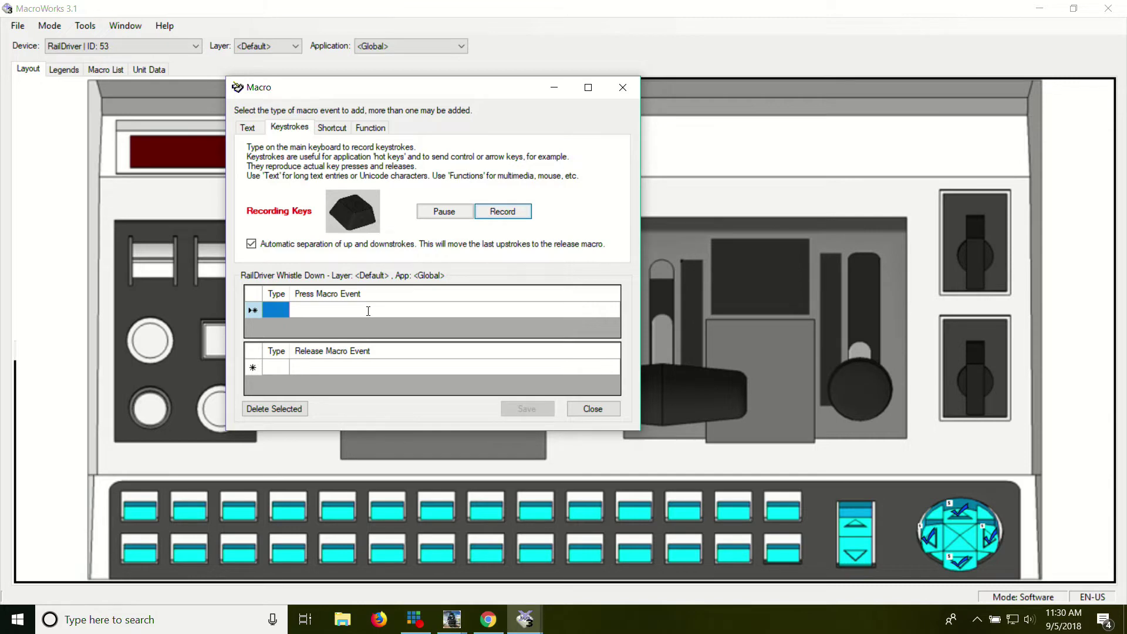
key(h)
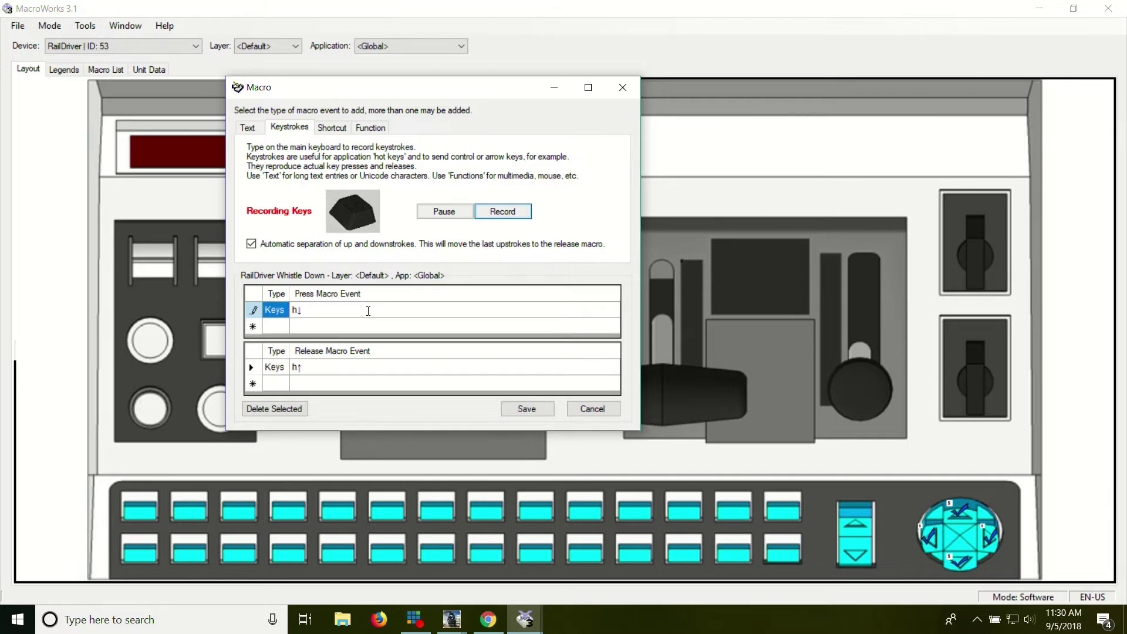
click(524, 412)
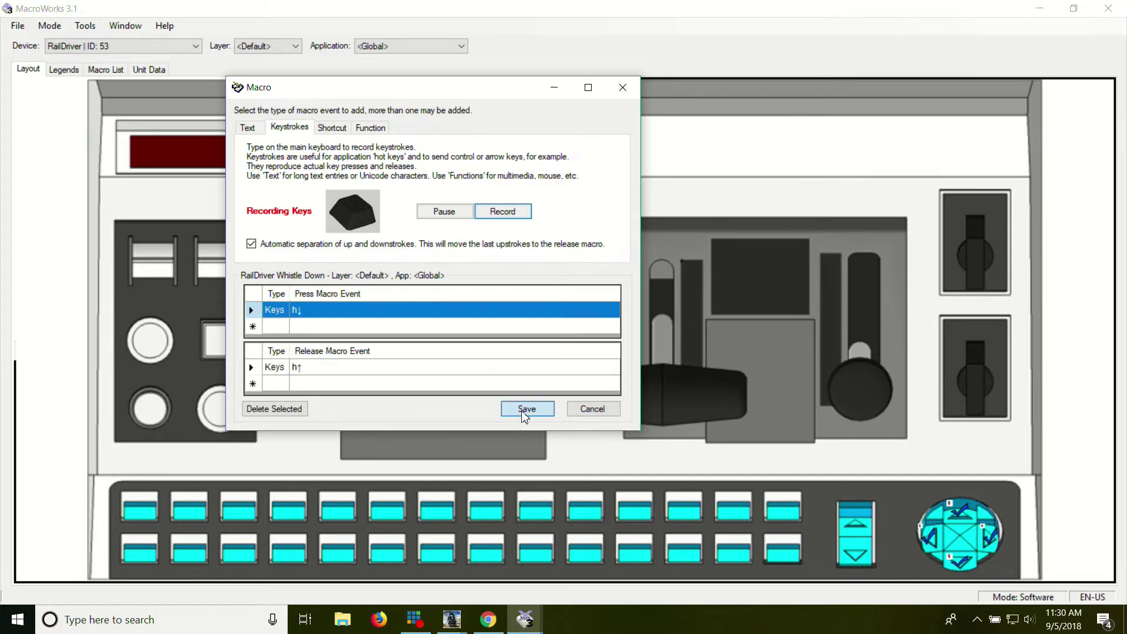
click(524, 414)
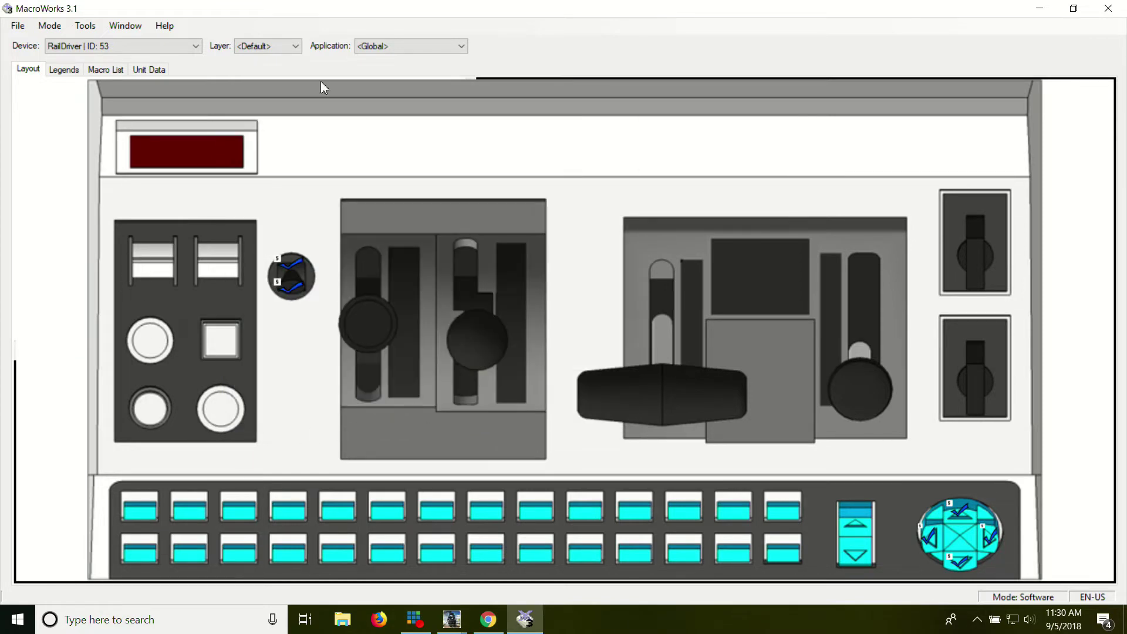
Close MacroWorks with File > Close GUI and bring up the paused Trainz window.
click(17, 26)
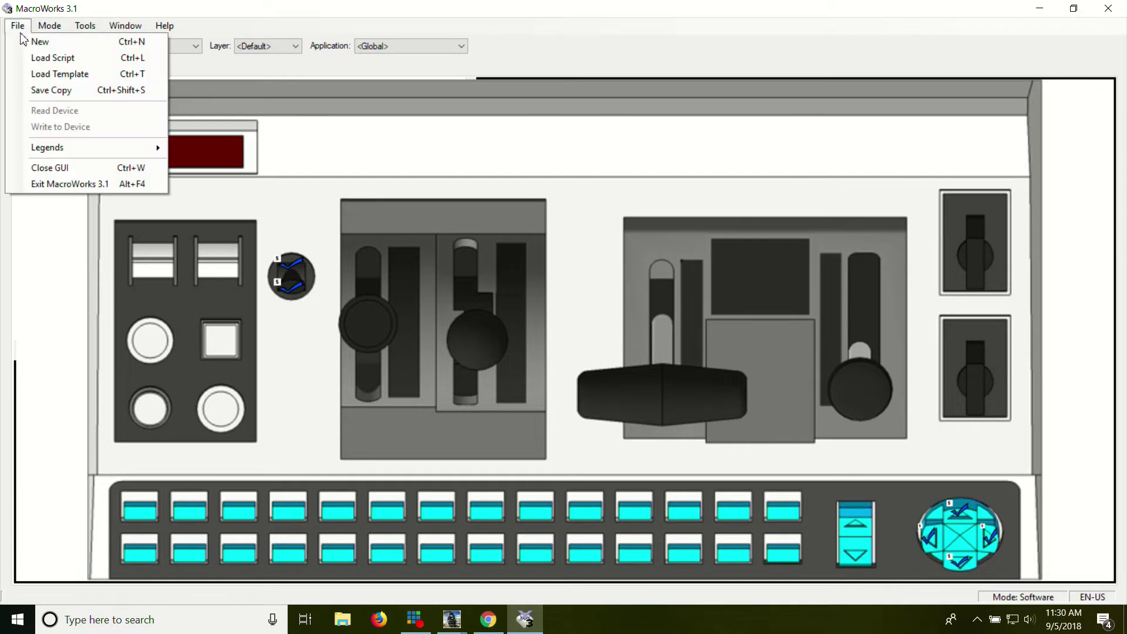
click(88, 169)
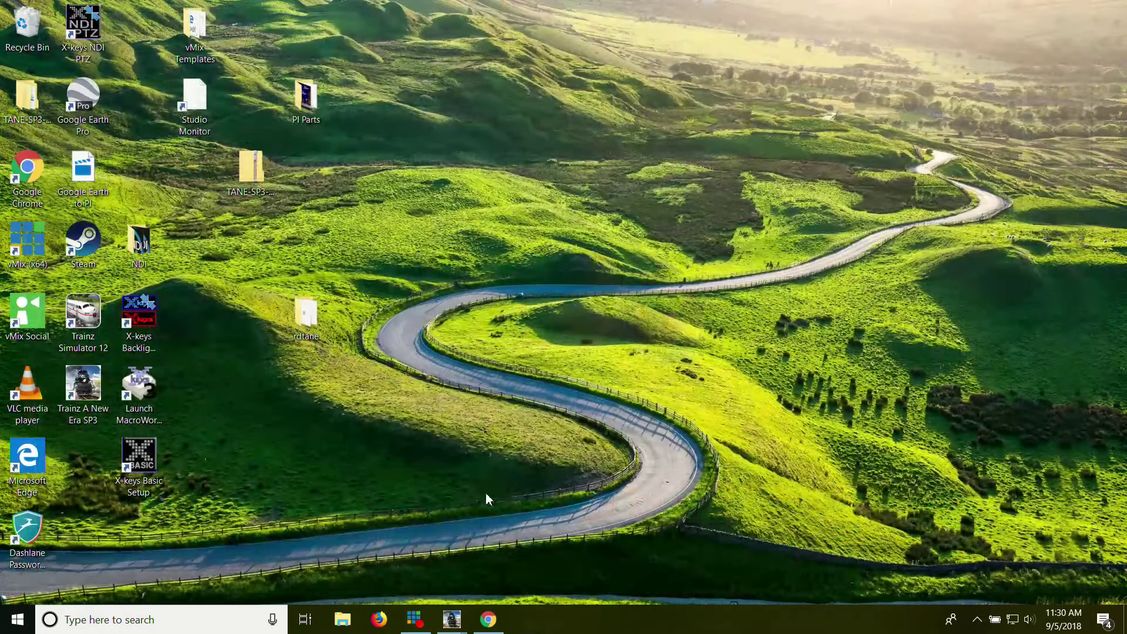
mouse_move(465, 628)
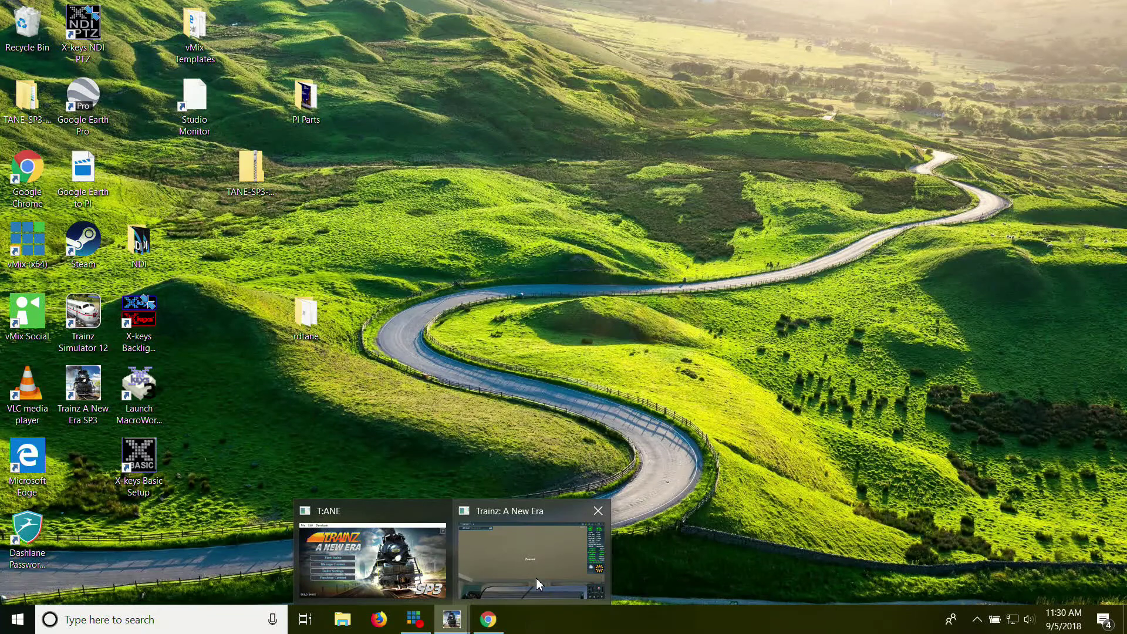
click(537, 576)
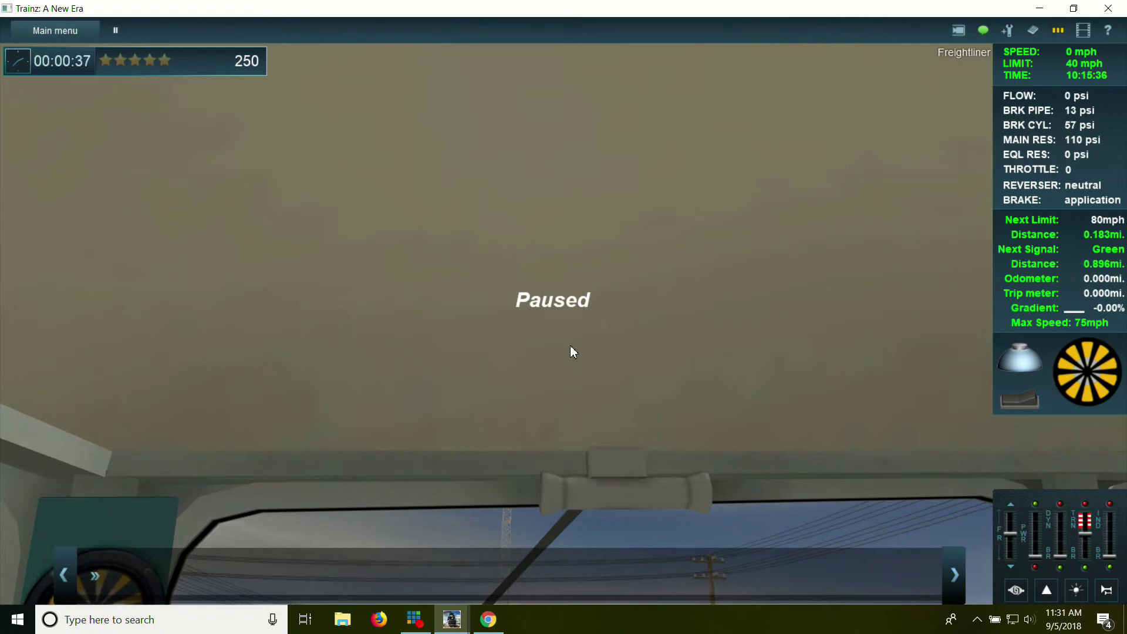
Unpause Trainz with P and pan the cab view down to the driver's control desk.
key(p)
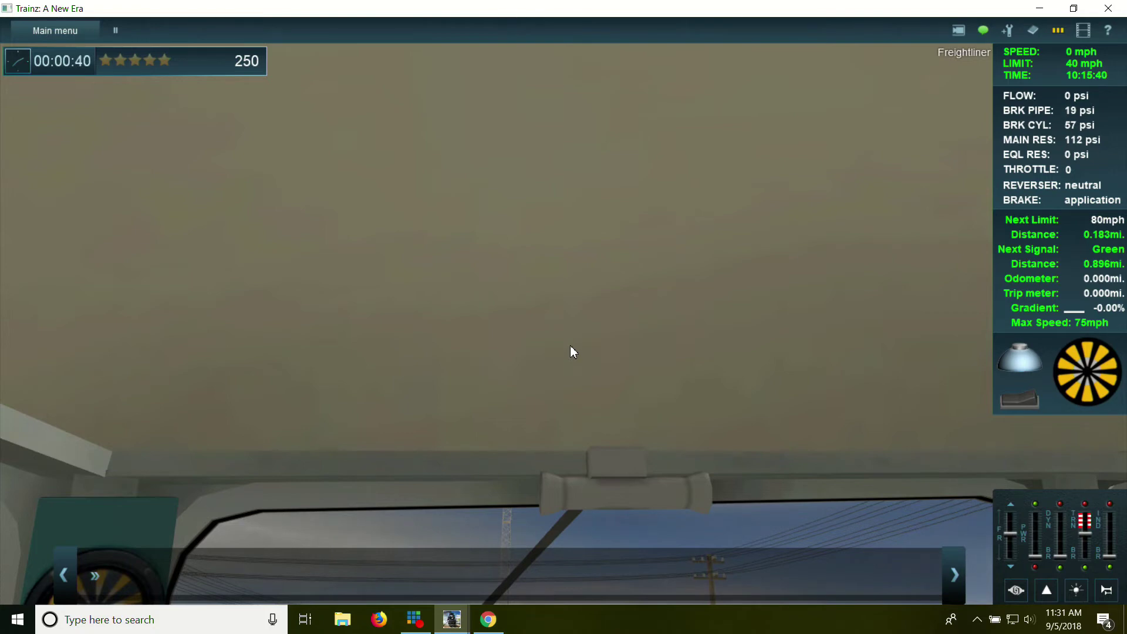
key(Down)
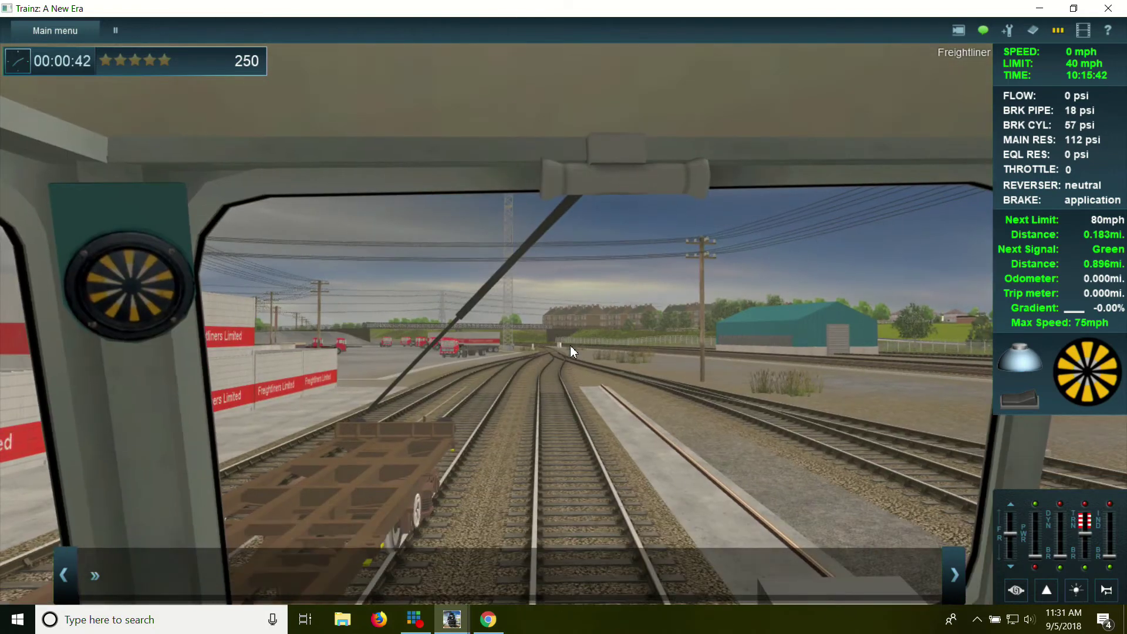
key(Right)
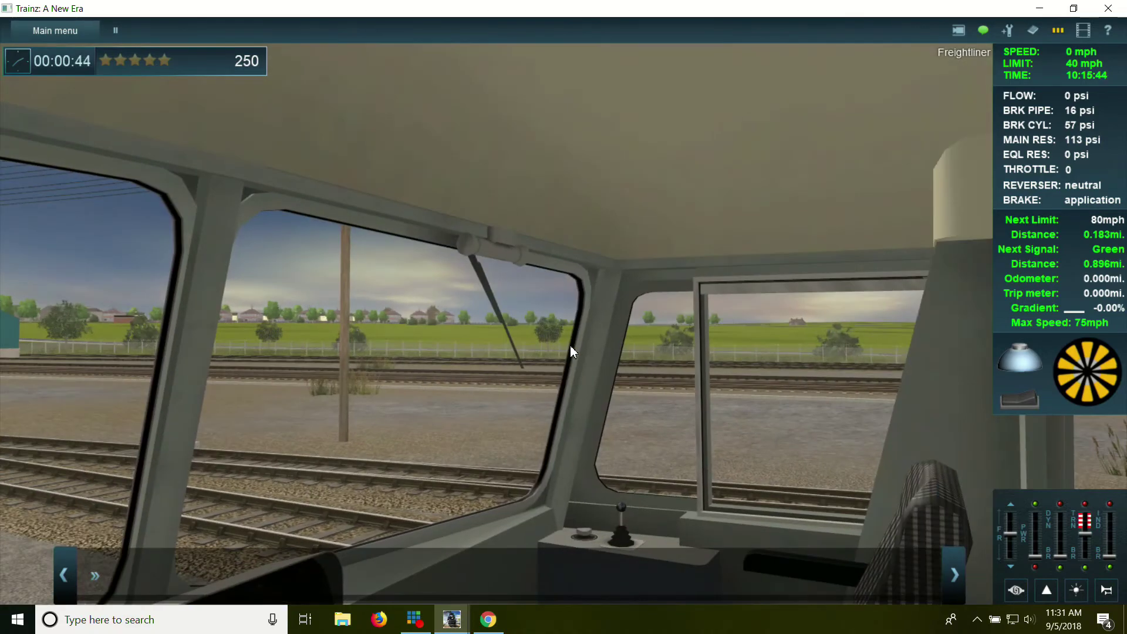
key(Left)
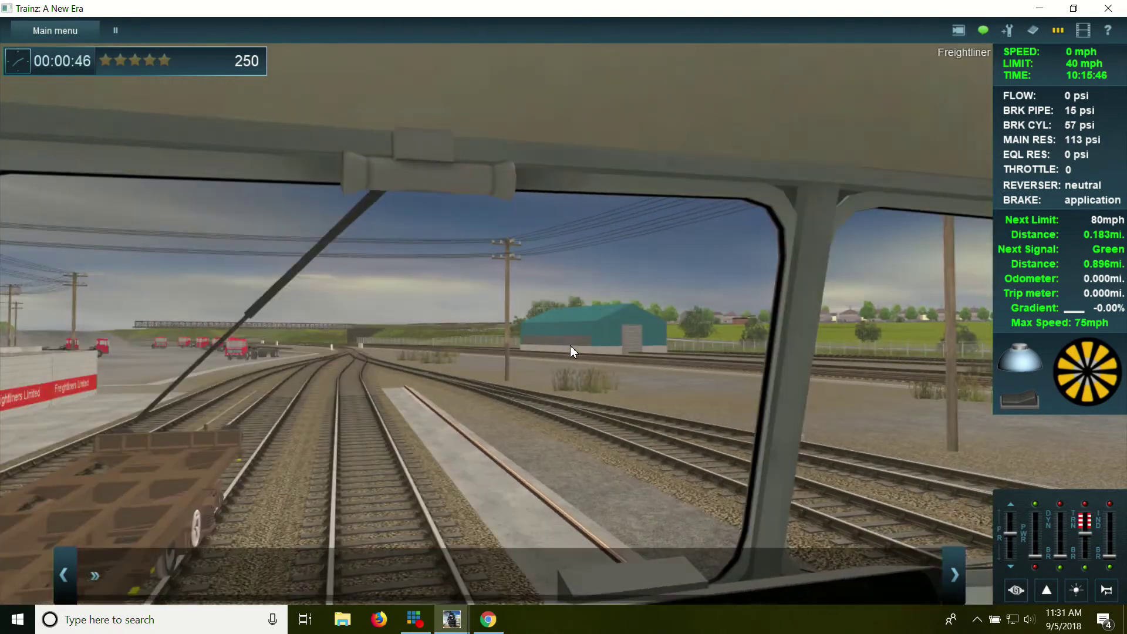
key(Down)
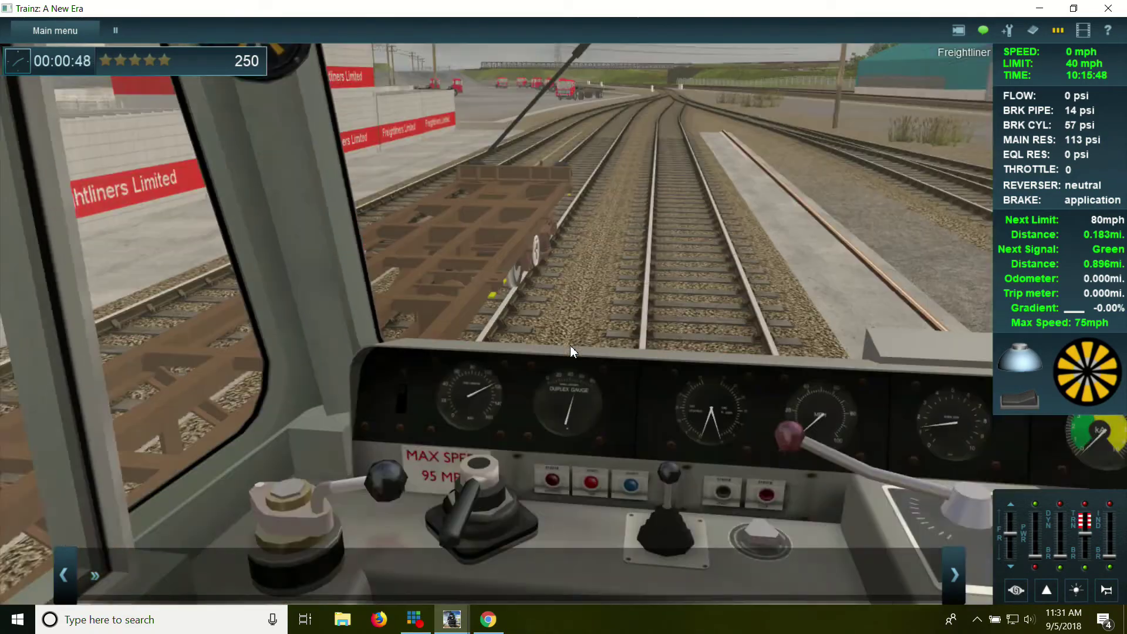